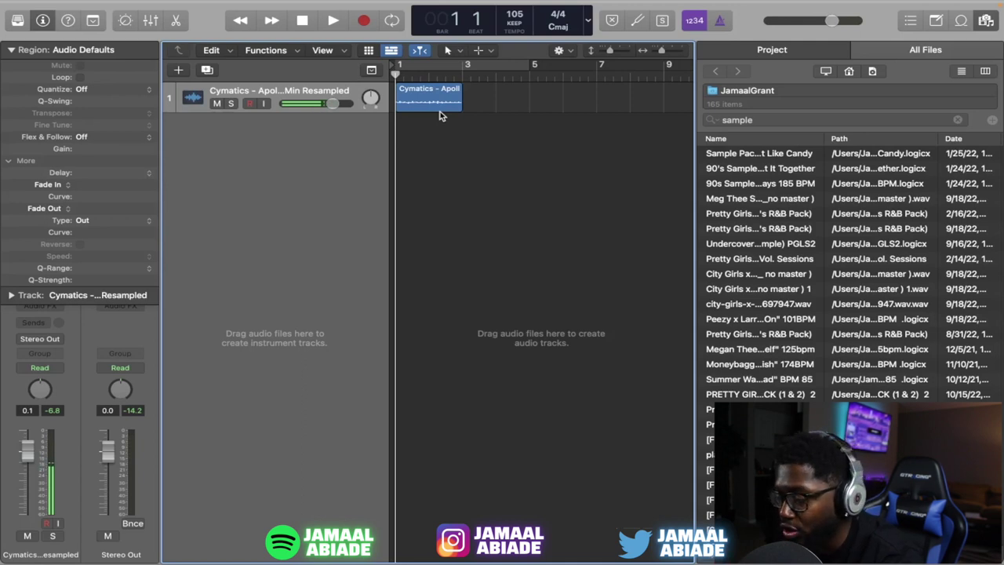
- Select the Cymatics audio region so the Region inspector shows its settings
{"action": "left_click", "coordinate": [425, 103]}
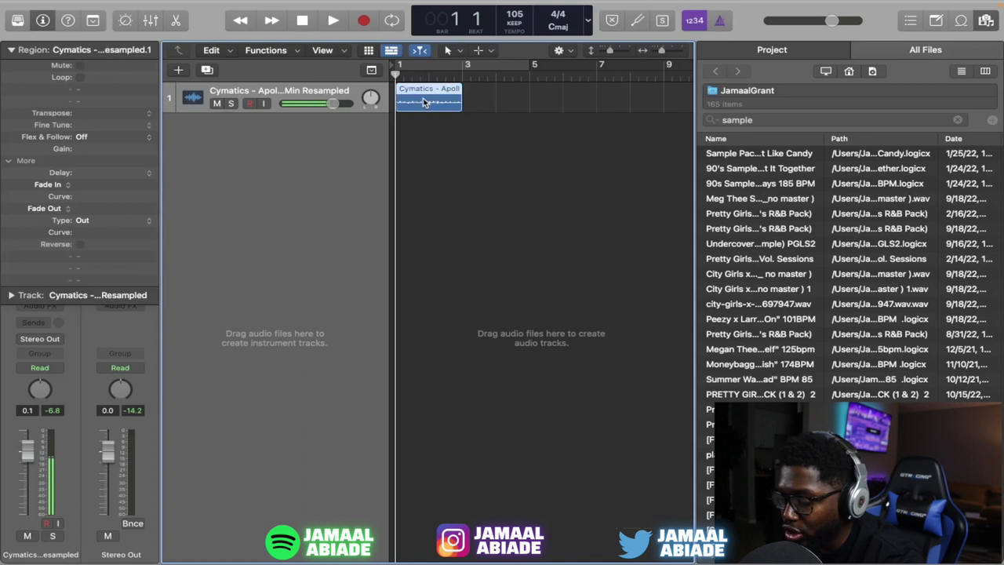
- Play and stop the Cymatics loop, then move the playhead back to bar 2 beat 3
{"action": "key", "text": "space"}
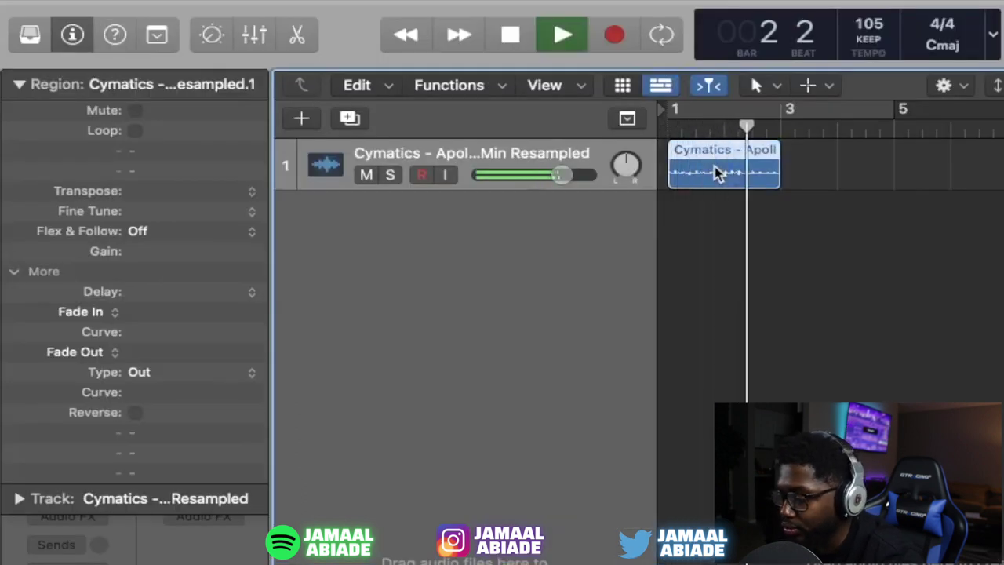
{"action": "key", "text": "space"}
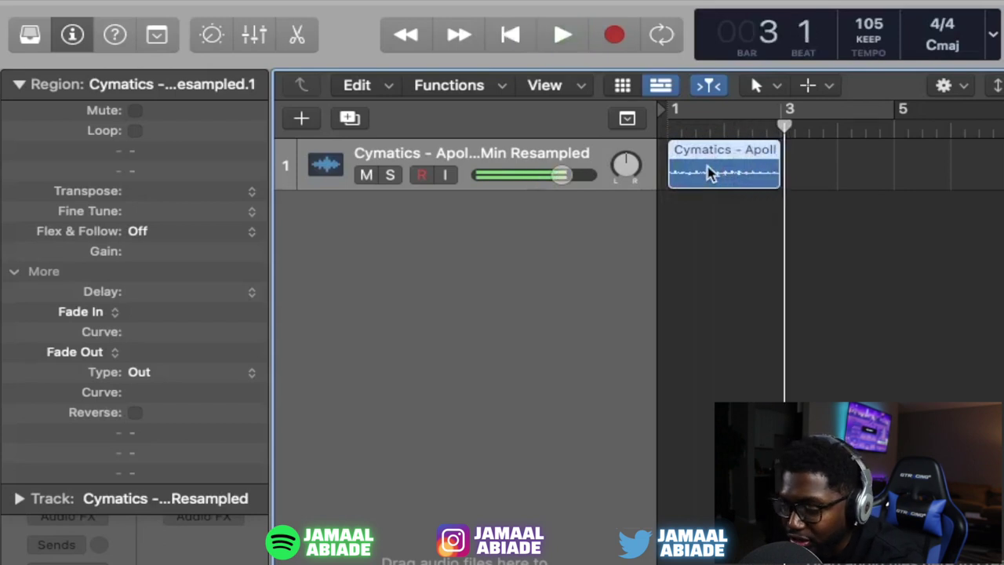
{"action": "mouse_move", "coordinate": [760, 122]}
{"action": "left_mouse_down"}
{"action": "mouse_move", "coordinate": [740, 124]}
{"action": "mouse_move", "coordinate": [749, 124]}
{"action": "left_mouse_up"}
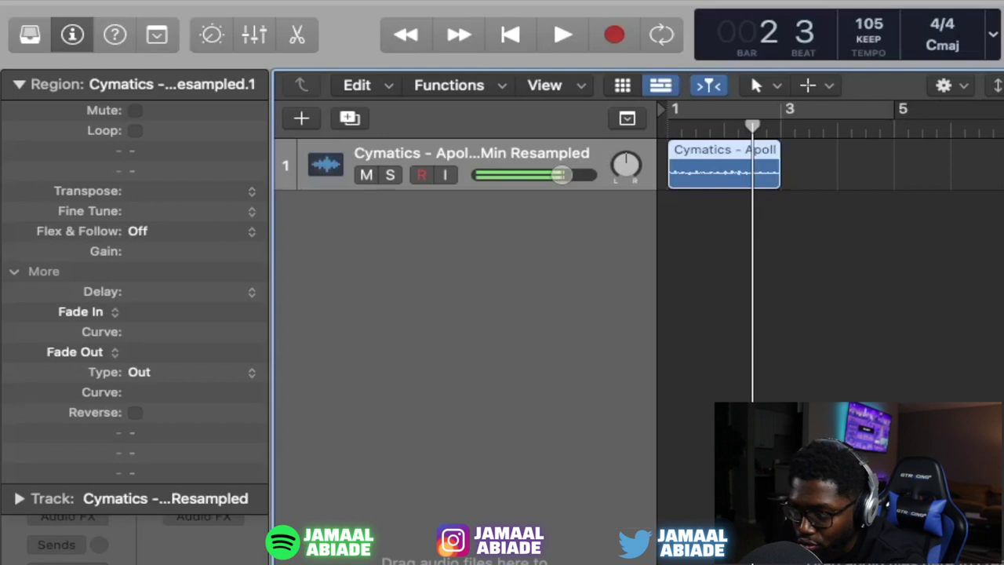
- Make the track lane much taller, zoom the timeline in and out, and collapse the Region inspector
{"action": "key", "text": "super+Down"}
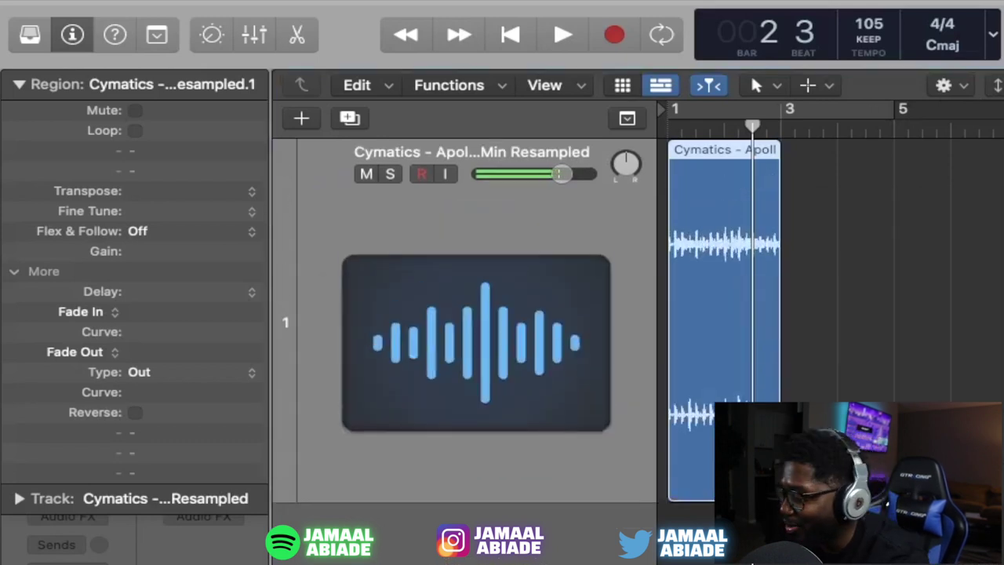
{"action": "key", "text": "super+Right"}
{"action": "key", "text": "super+Right"}
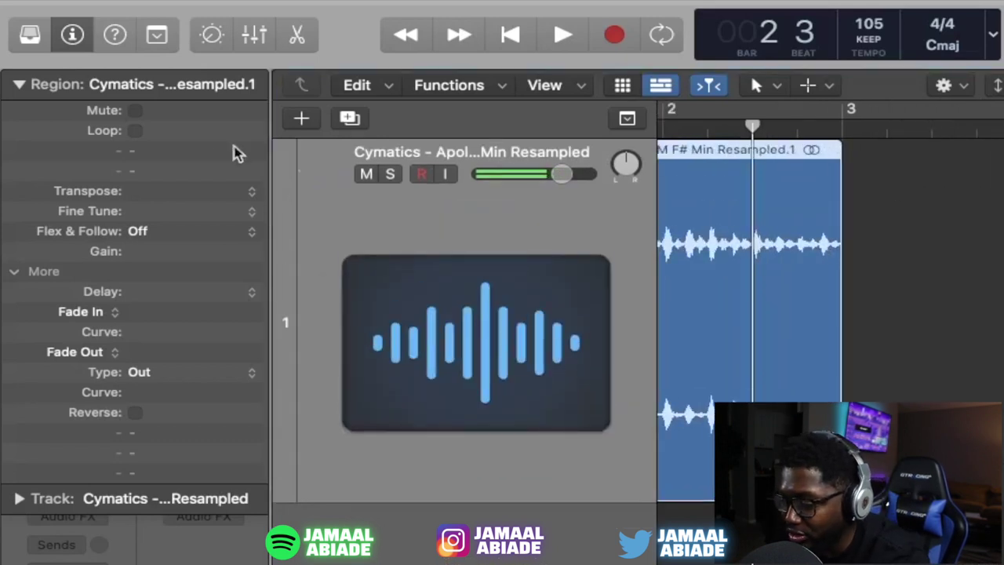
{"action": "left_click", "coordinate": [18, 84]}
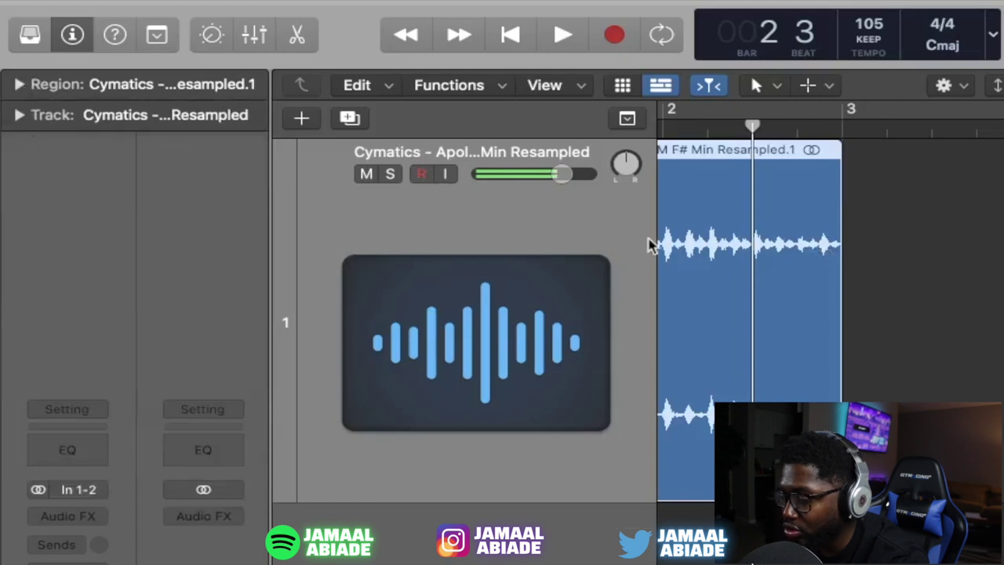
{"action": "key", "text": "super+Left"}
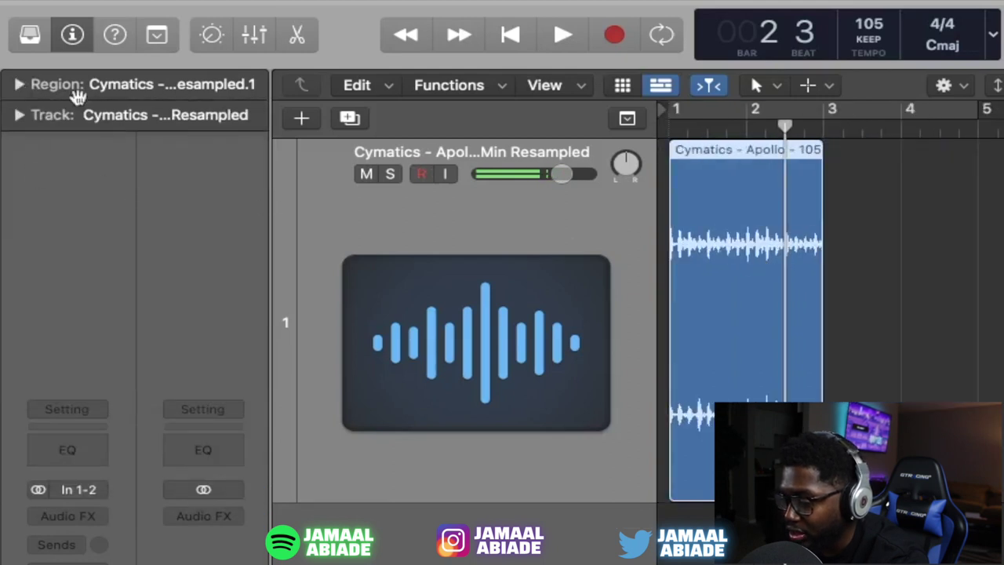
- Toggle the Inspector off and on, then expand the Region panel's More section to reveal Fade In/Out
{"action": "left_click", "coordinate": [73, 41]}
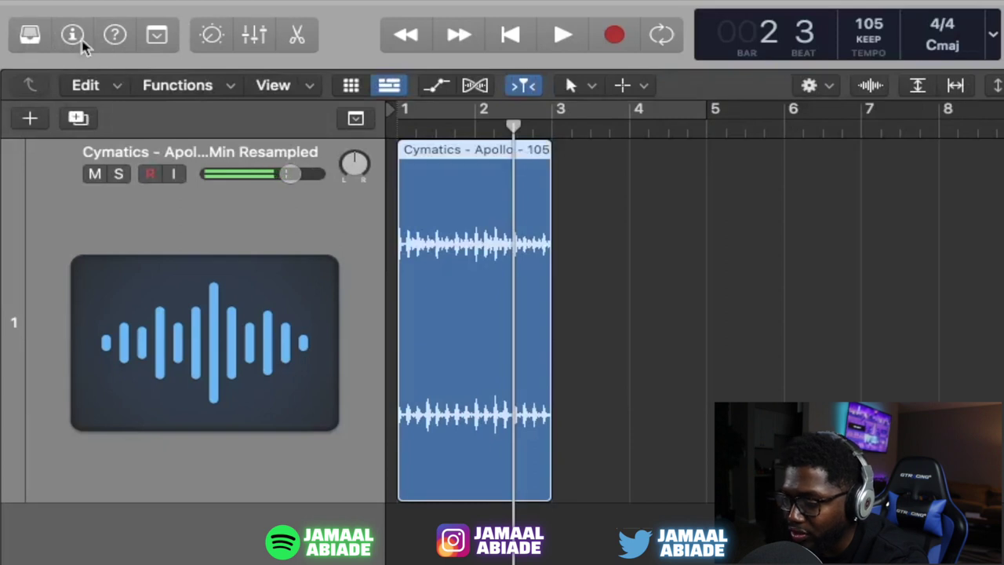
{"action": "left_click", "coordinate": [81, 41]}
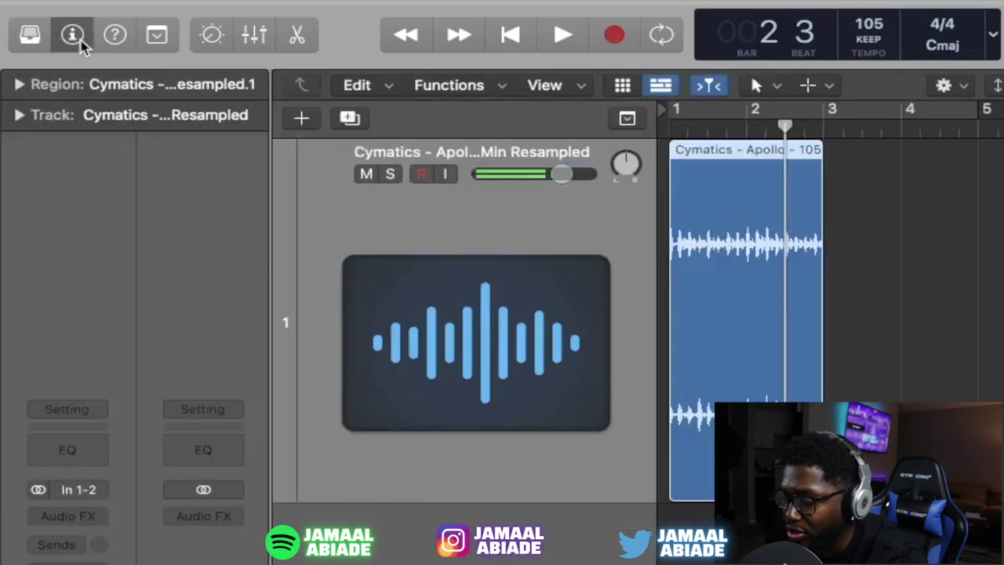
{"action": "left_click", "coordinate": [20, 84]}
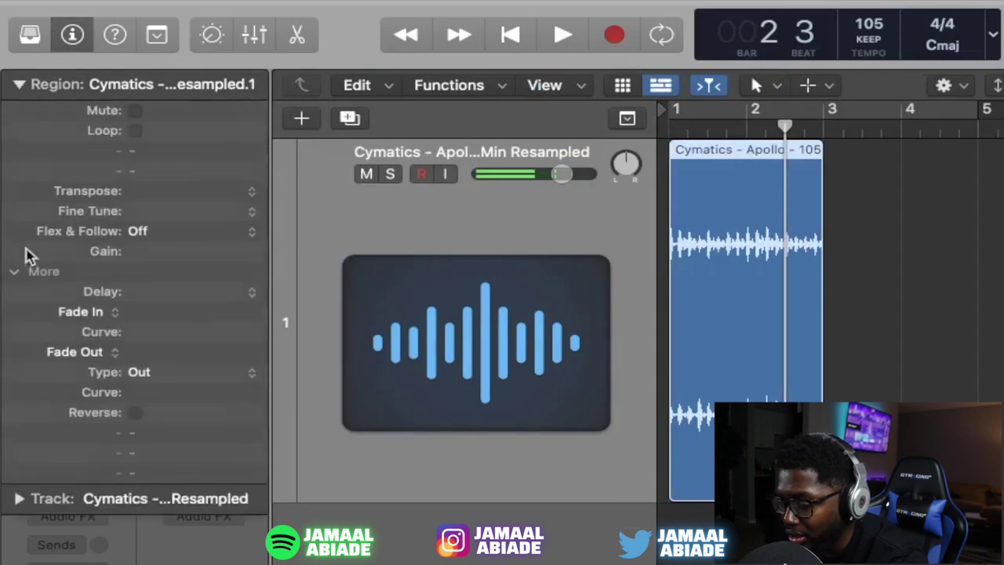
{"action": "left_click", "coordinate": [15, 272]}
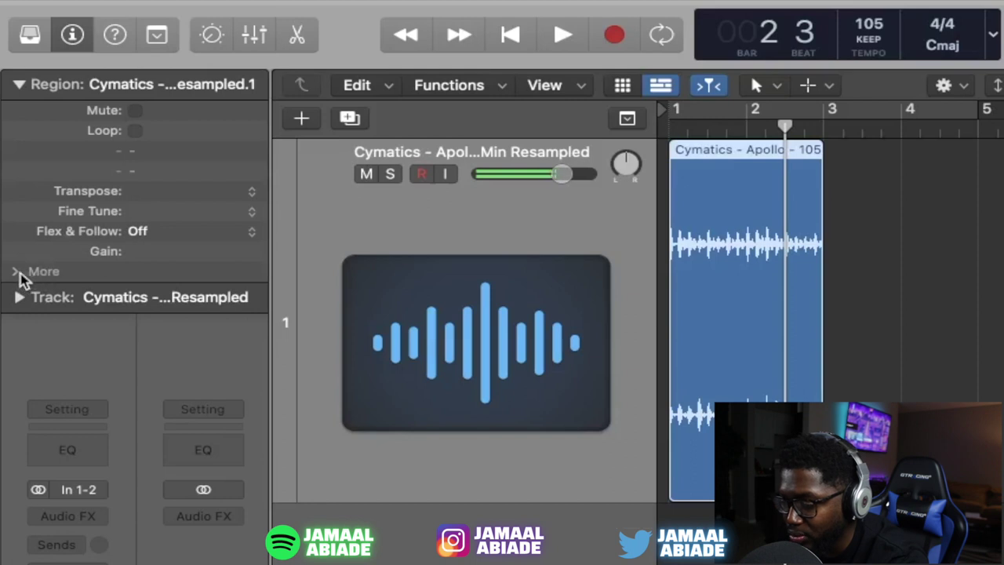
{"action": "left_click", "coordinate": [17, 271]}
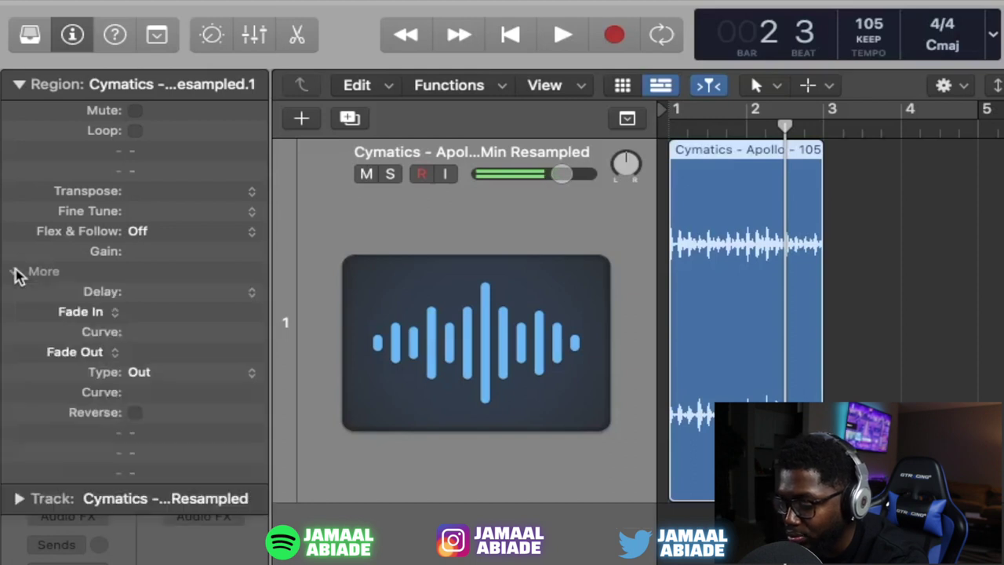
- Set the Cymatics region's Fade Out type to Slow Down
{"action": "left_click", "coordinate": [90, 354]}
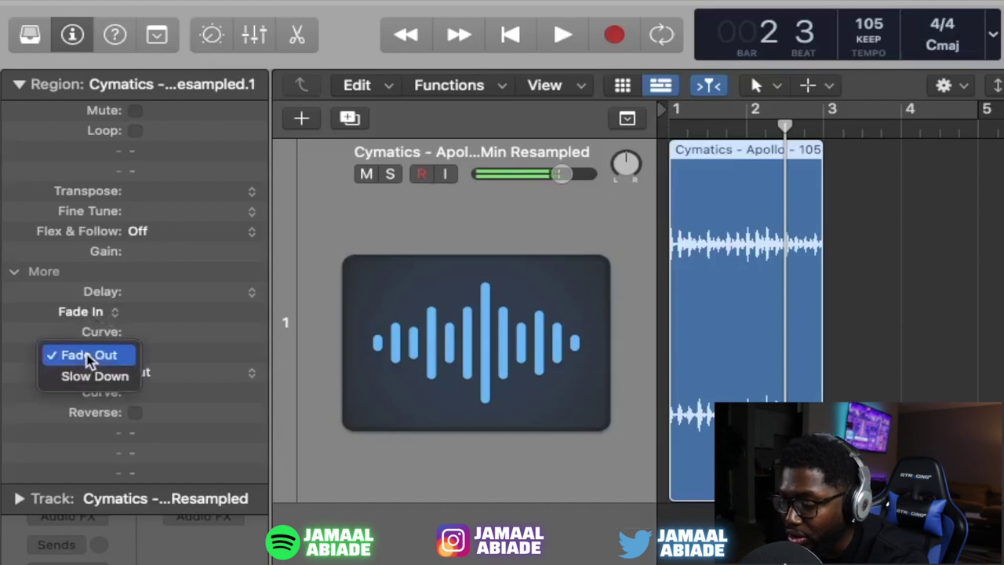
{"action": "left_click", "coordinate": [94, 378]}
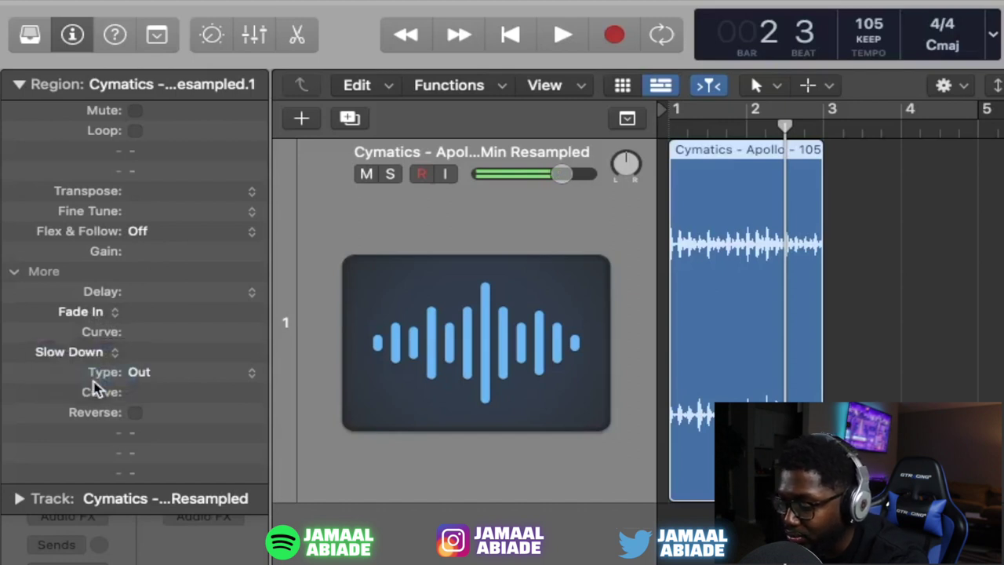
{"action": "key", "text": "super+Right"}
{"action": "key", "text": "super+Right"}
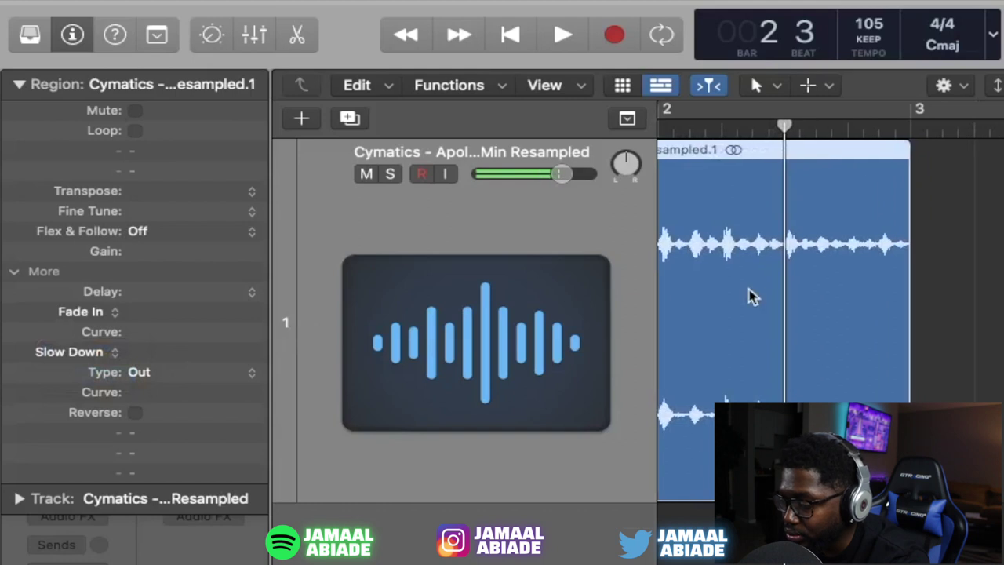
- Zoom out to show the whole Cymatics region, then deselect, reselect and deselect it
{"action": "left_click", "coordinate": [782, 131]}
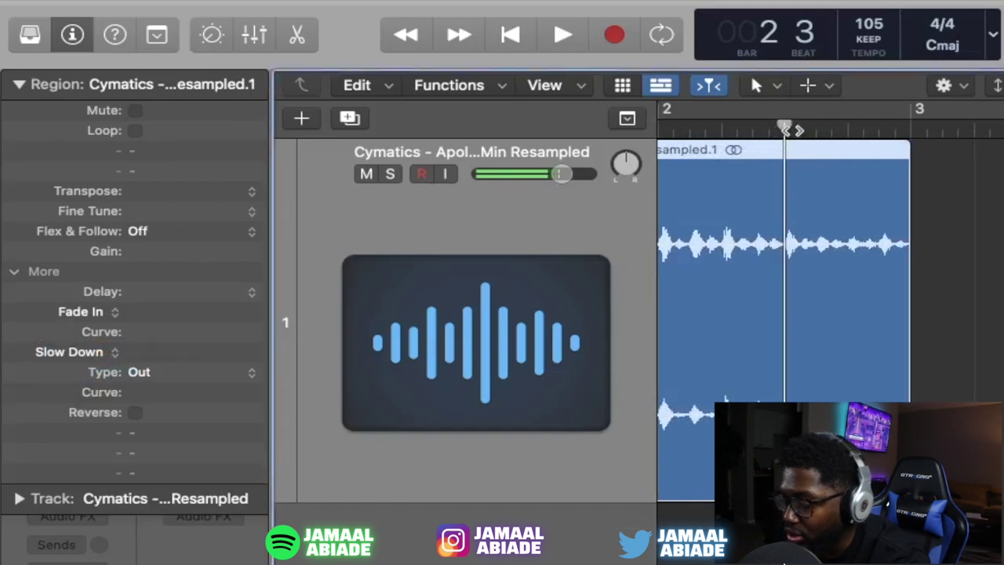
{"action": "scroll", "coordinate": [782, 131], "scroll_direction": "left", "scroll_amount": 2}
{"action": "key", "text": "super+Left"}
{"action": "key", "text": "super+Left"}
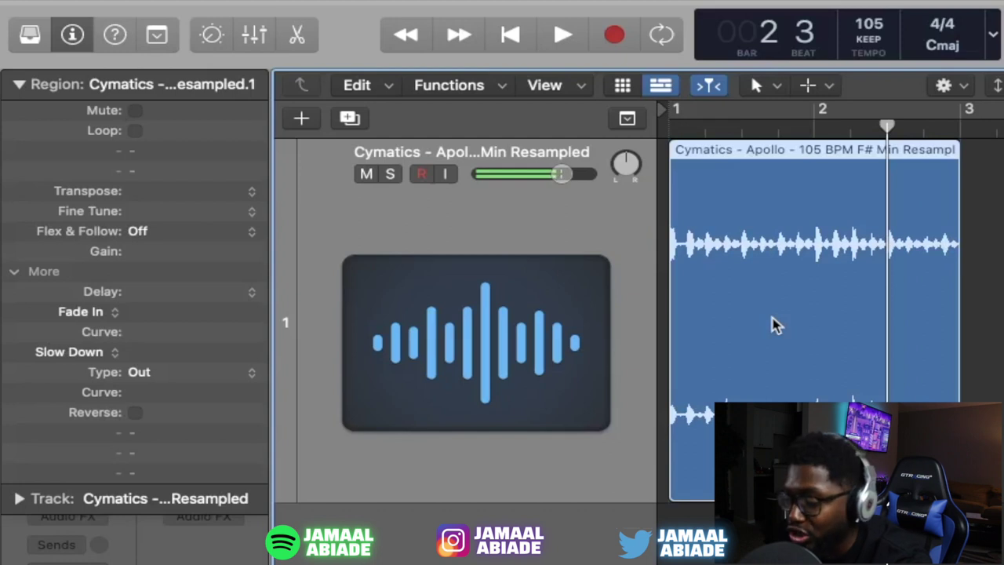
{"action": "key", "text": "super+shift+a"}
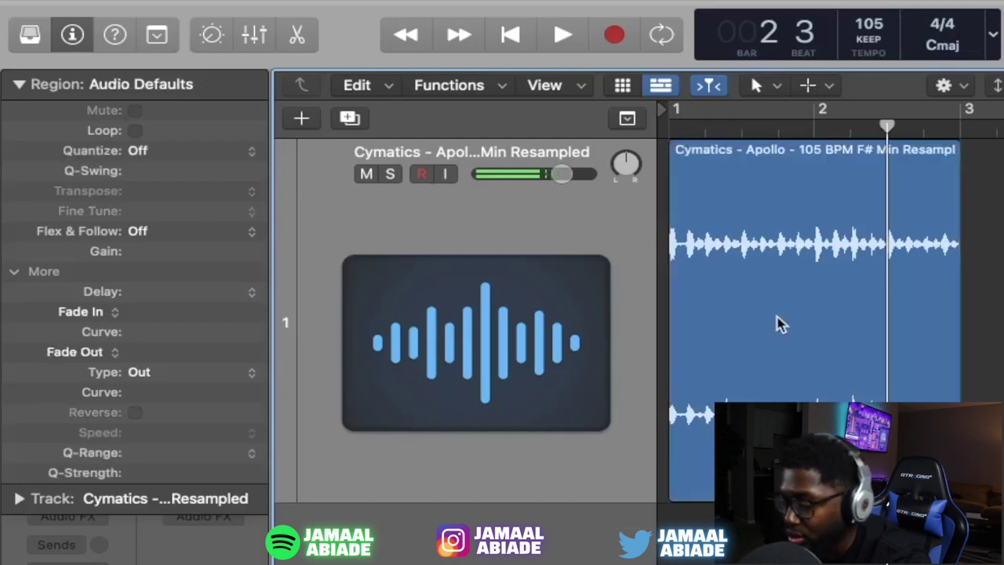
{"action": "left_click", "coordinate": [779, 324]}
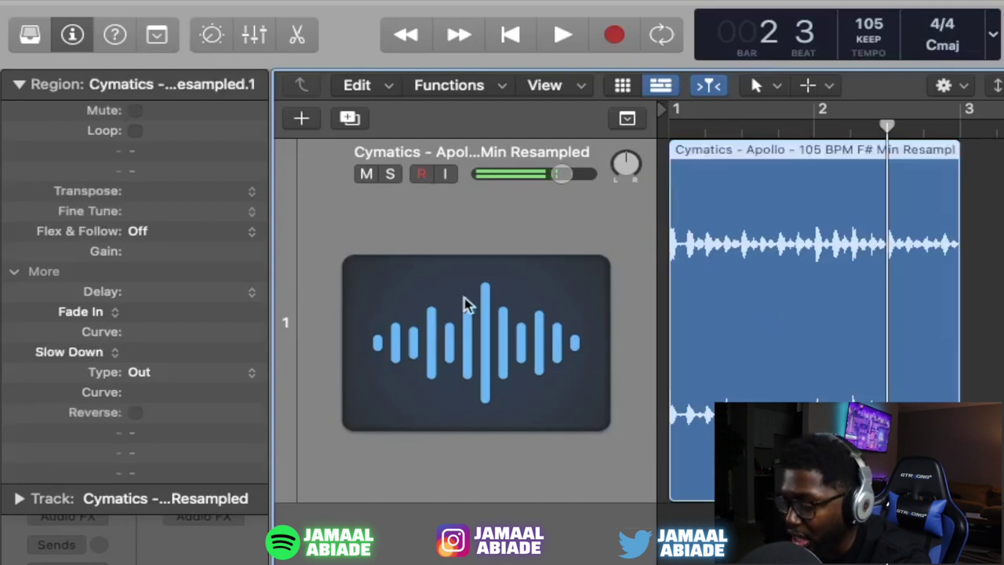
{"action": "key", "text": "super+shift+a"}
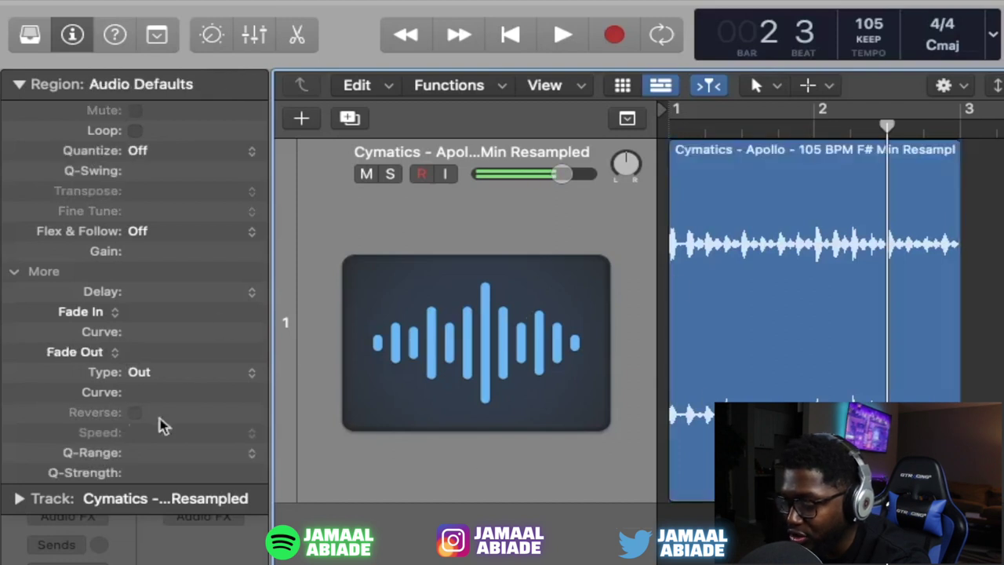
- Reselect the Cymatics region and drag its Slow Down amount up to 126, then 141
{"action": "left_click", "coordinate": [770, 256]}
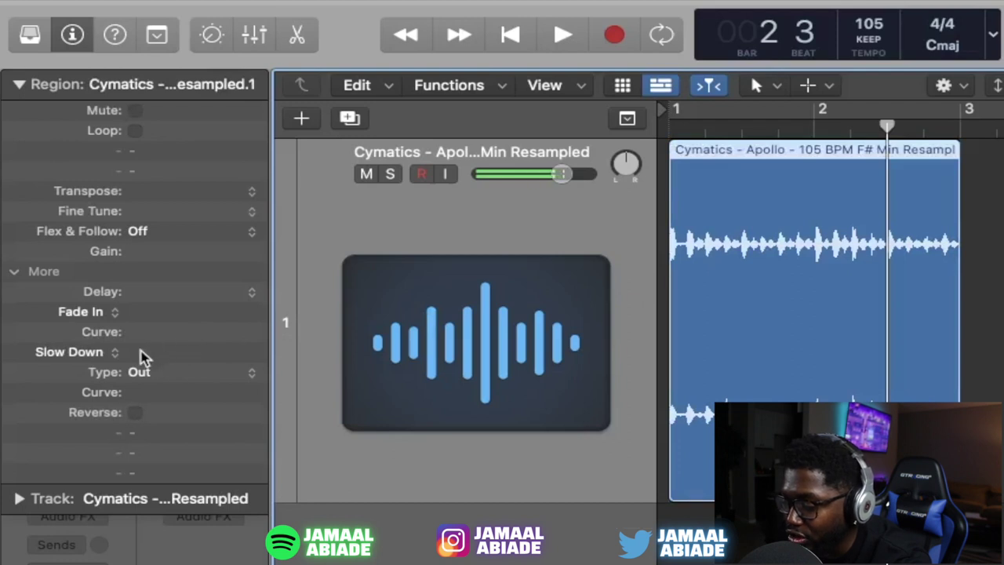
{"action": "left_click_drag", "start_coordinate": [142, 357], "coordinate": [219, 10]}
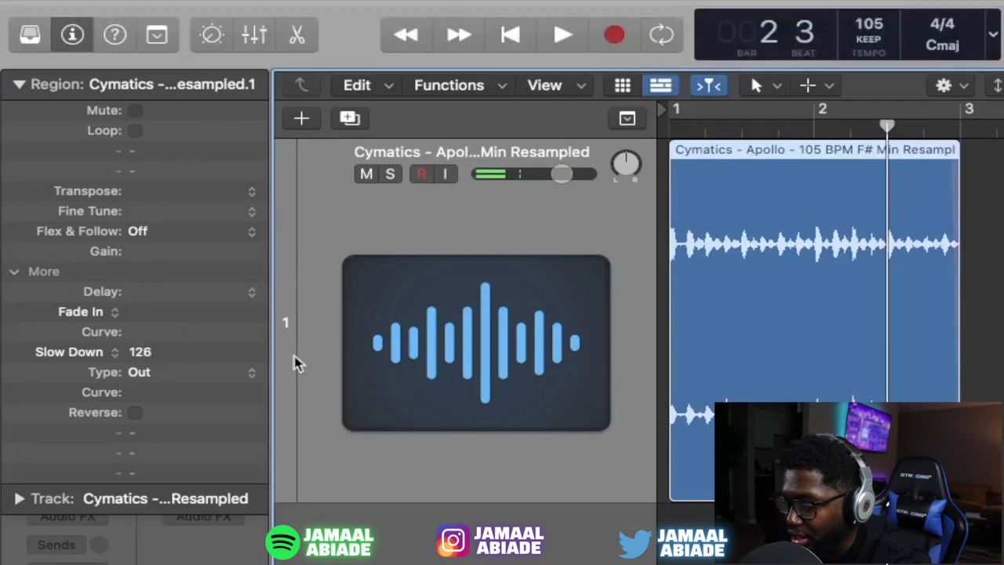
{"action": "scroll", "coordinate": [720, 283], "scroll_direction": "up", "scroll_amount": 3}
{"action": "scroll", "coordinate": [716, 284], "scroll_direction": "right", "scroll_amount": 6}
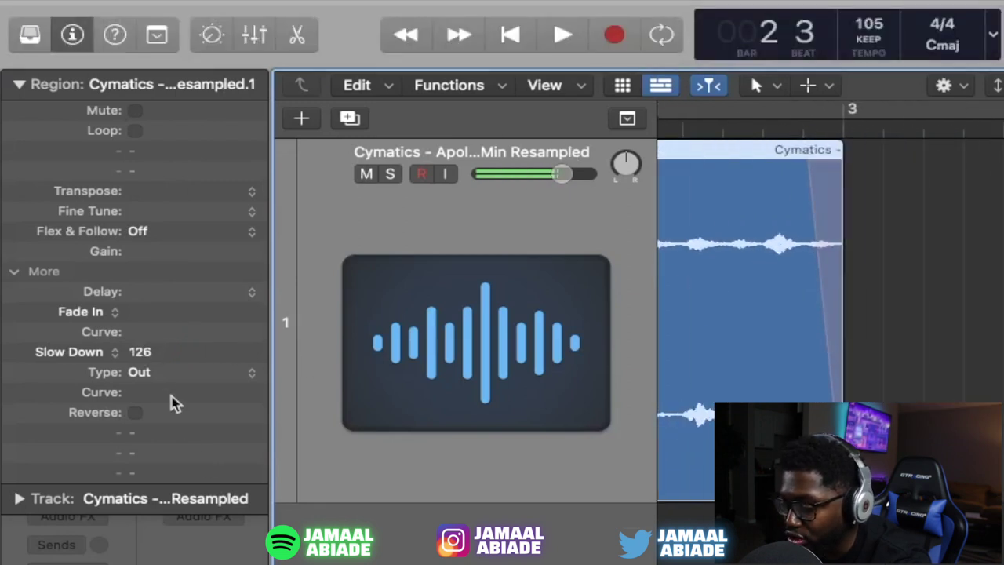
{"action": "left_click_drag", "start_coordinate": [147, 358], "coordinate": [108, 432]}
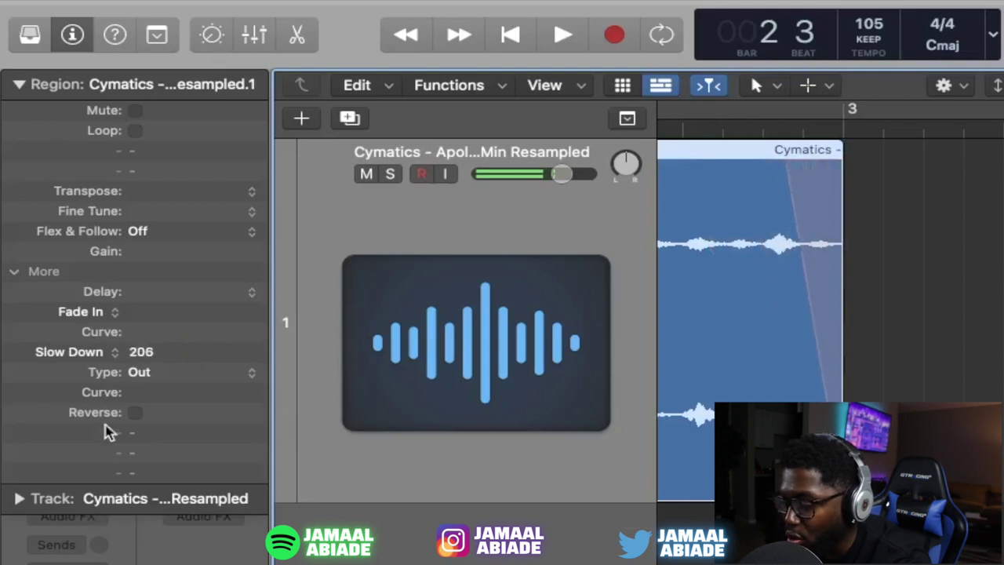
- Enter a Slow Down value of 500 and view the fade across bars 2 to 5
{"action": "double_click", "coordinate": [143, 352]}
{"action": "type", "text": "5"}
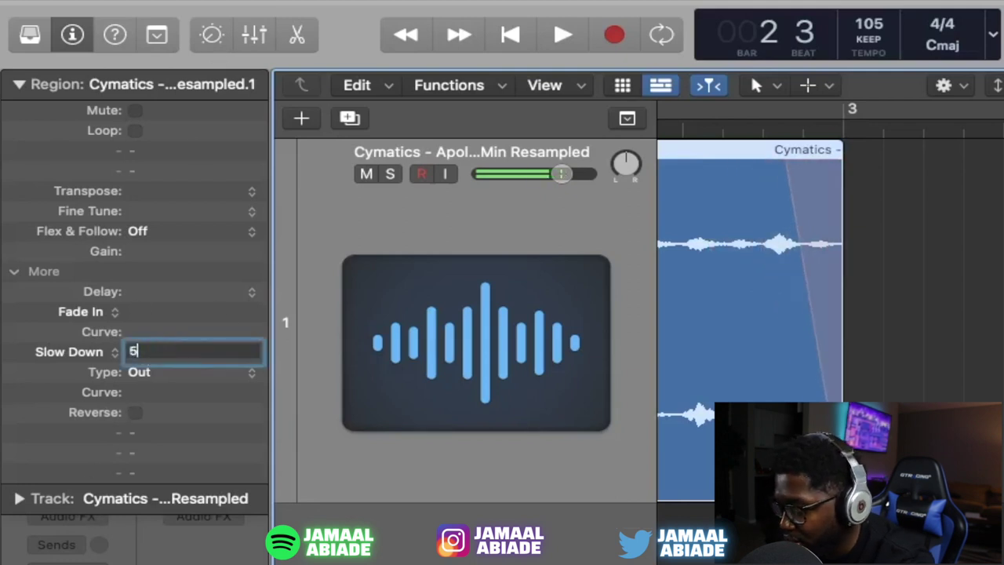
{"action": "type", "text": "00"}
{"action": "key", "text": "Return"}
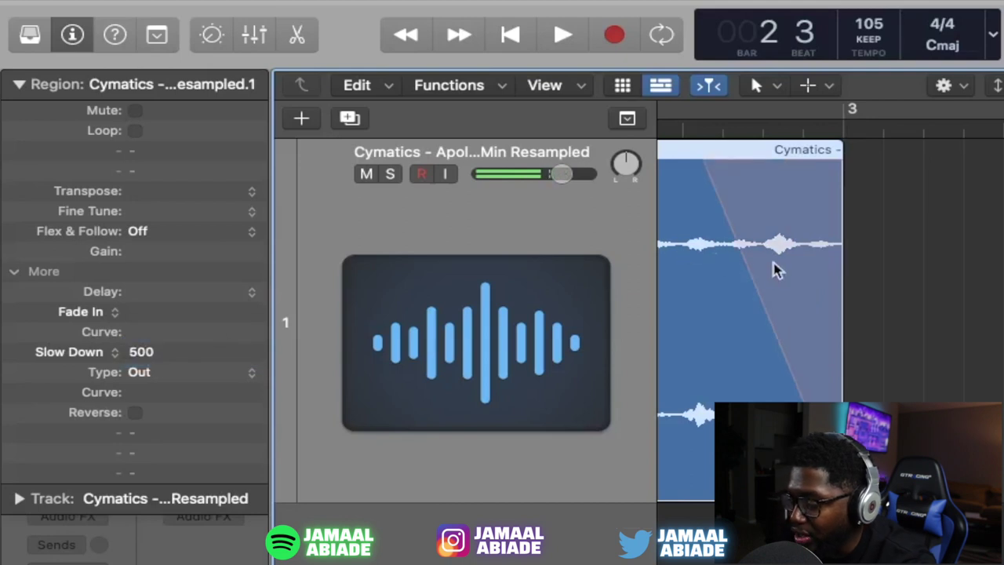
{"action": "key", "text": "super+Right"}
{"action": "key", "text": "super+Right"}
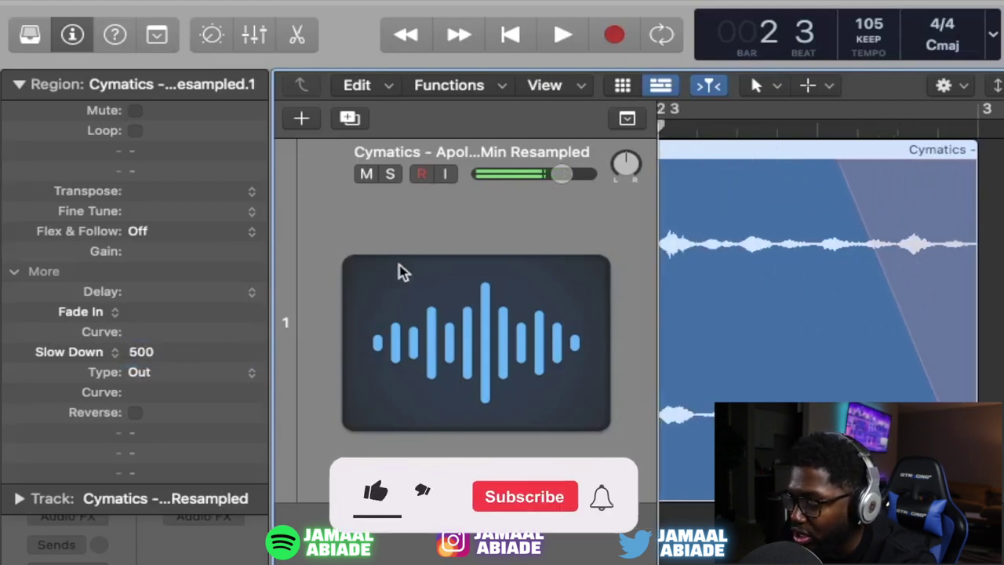
{"action": "key", "text": "super+Left"}
{"action": "key", "text": "super+Left"}
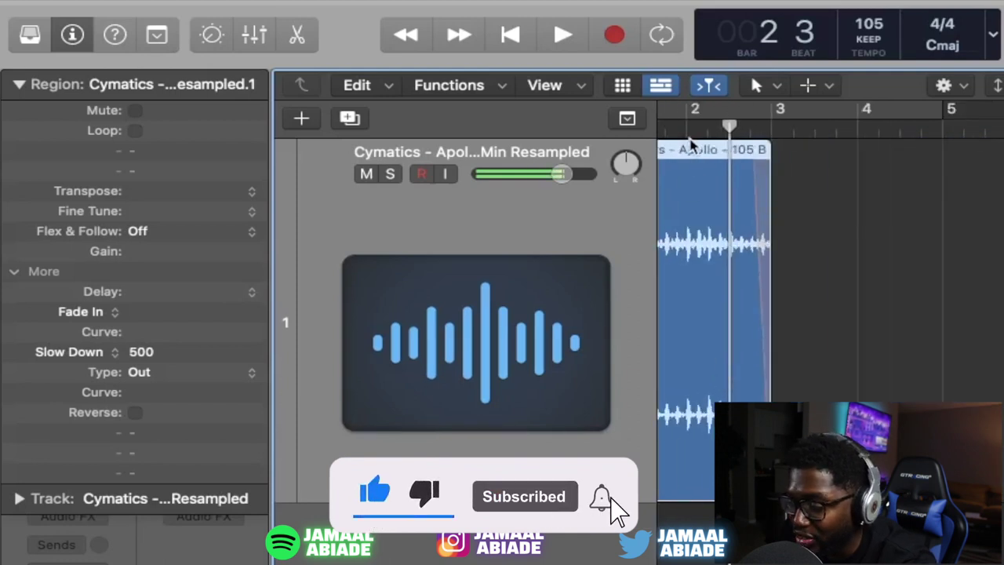
- Drag the Slow Down value up to about 2519, then back down to 2221
{"action": "left_click_drag", "start_coordinate": [148, 353], "coordinate": [63, 6]}
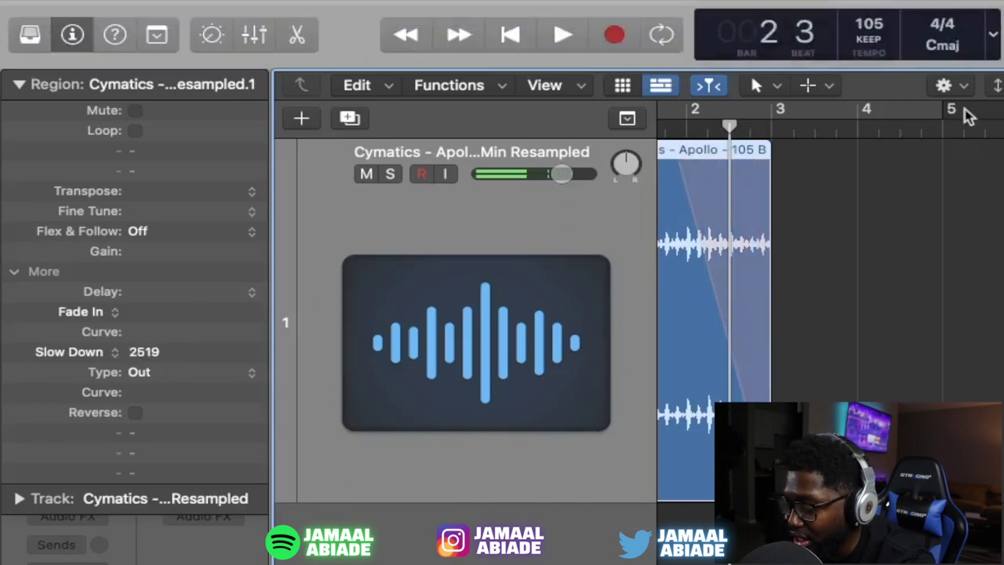
{"action": "key", "text": "super+Right"}
{"action": "key", "text": "super+Right"}
{"action": "scroll", "coordinate": [784, 197], "scroll_direction": "left", "scroll_amount": 5}
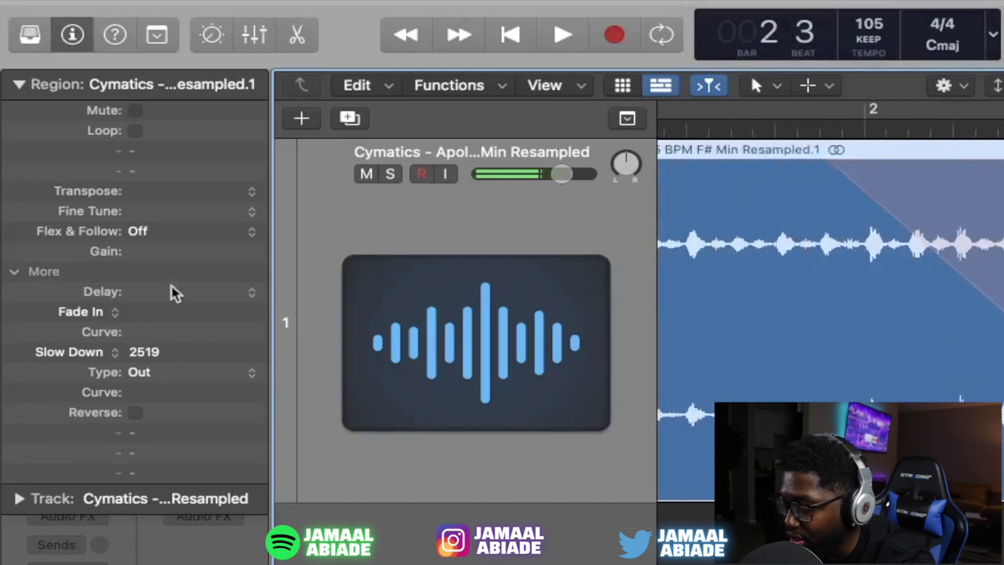
{"action": "left_click_drag", "start_coordinate": [155, 357], "coordinate": [155, 422]}
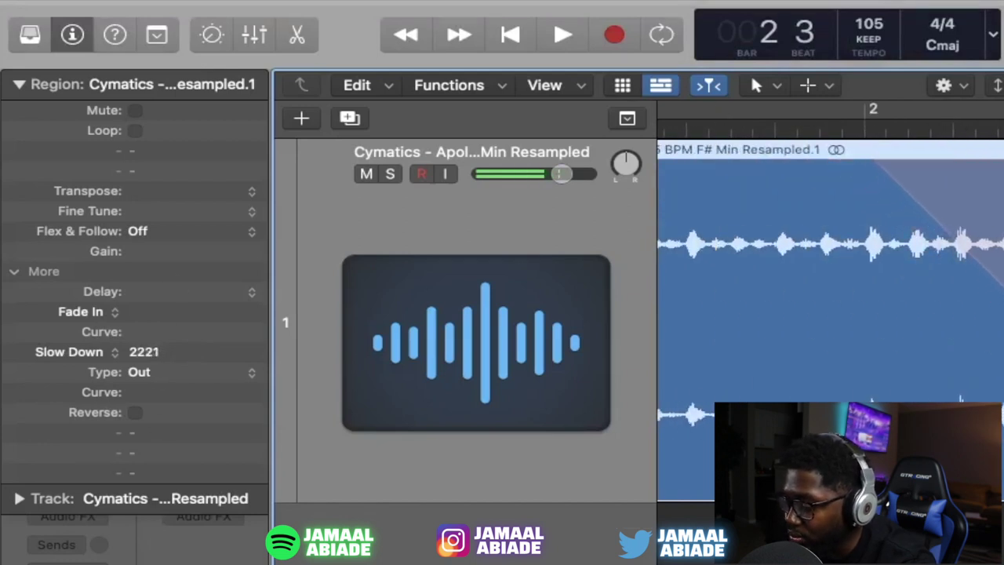
{"action": "key", "text": "super+Left"}
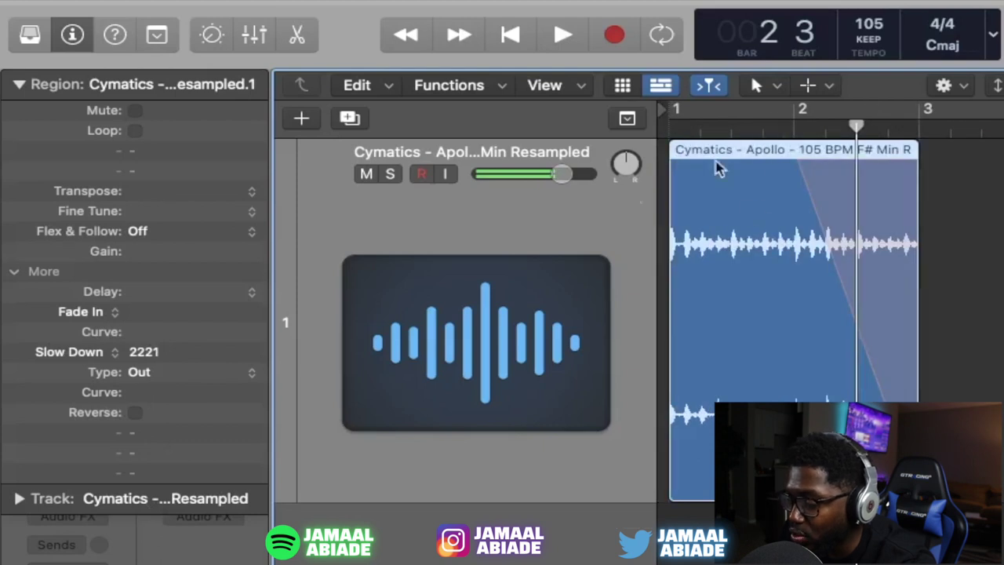
{"action": "double_click", "coordinate": [164, 343]}
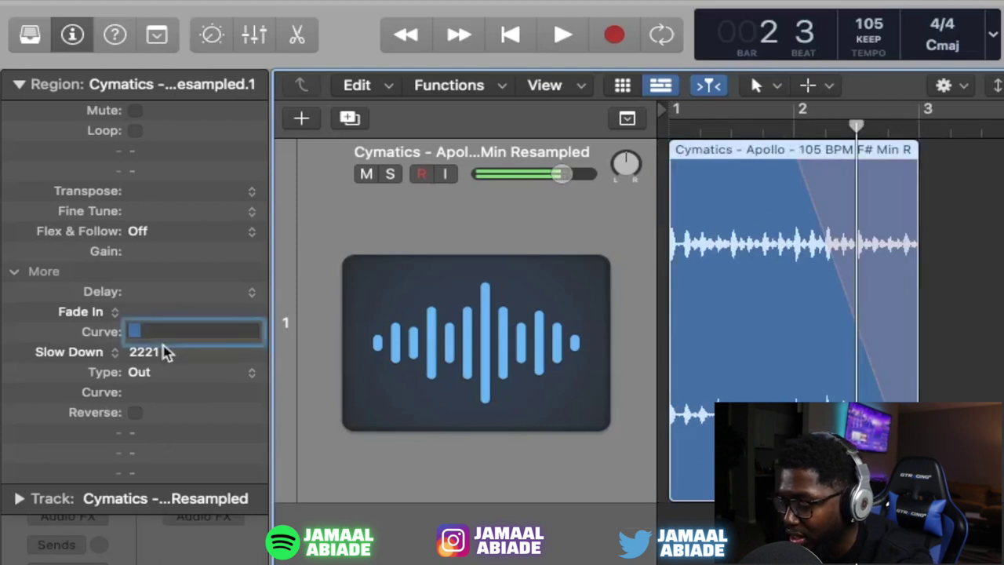
- Set Slow Down to 500 and play back the end of the region
{"action": "double_click", "coordinate": [162, 347]}
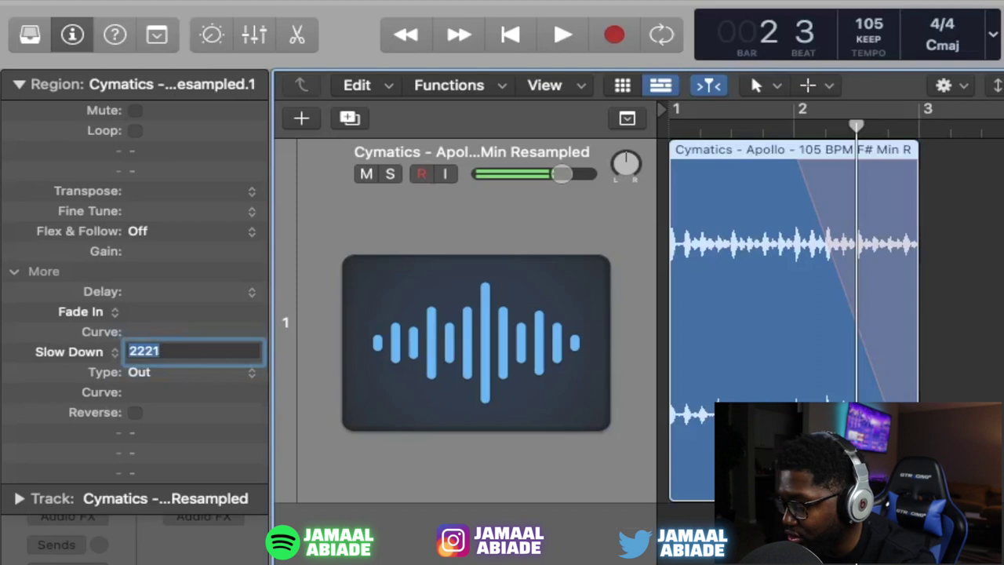
{"action": "type", "text": "500"}
{"action": "key", "text": "Return"}
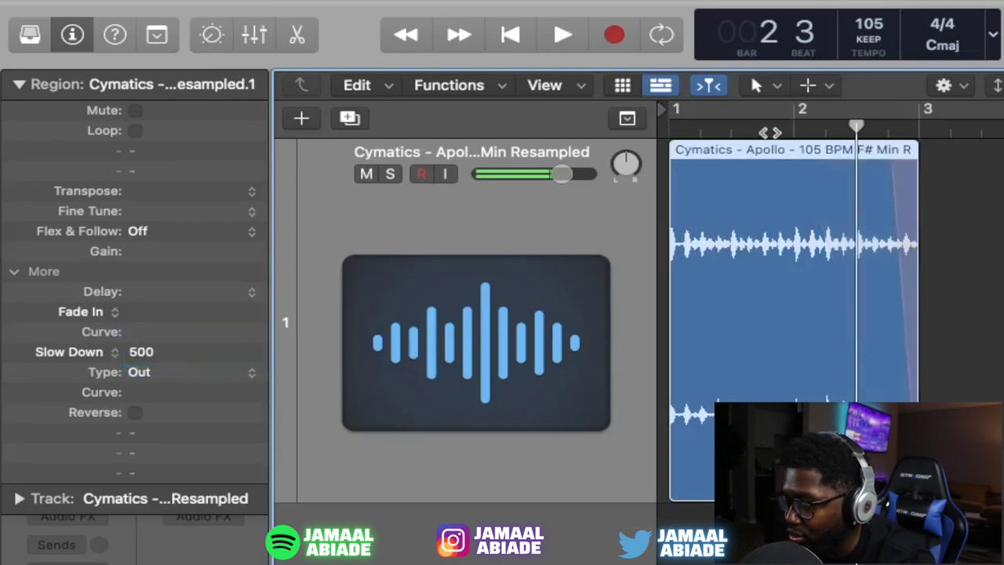
{"action": "key", "text": "space"}
{"action": "key", "text": "space"}
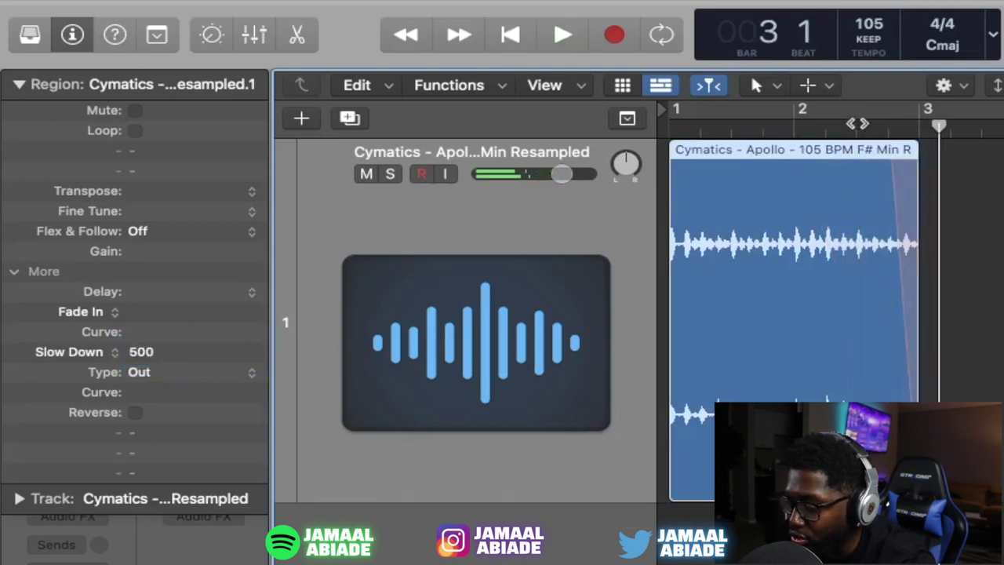
{"action": "key", "text": "super+Right"}
{"action": "key", "text": "super+Right"}
{"action": "key", "text": "super+Right"}
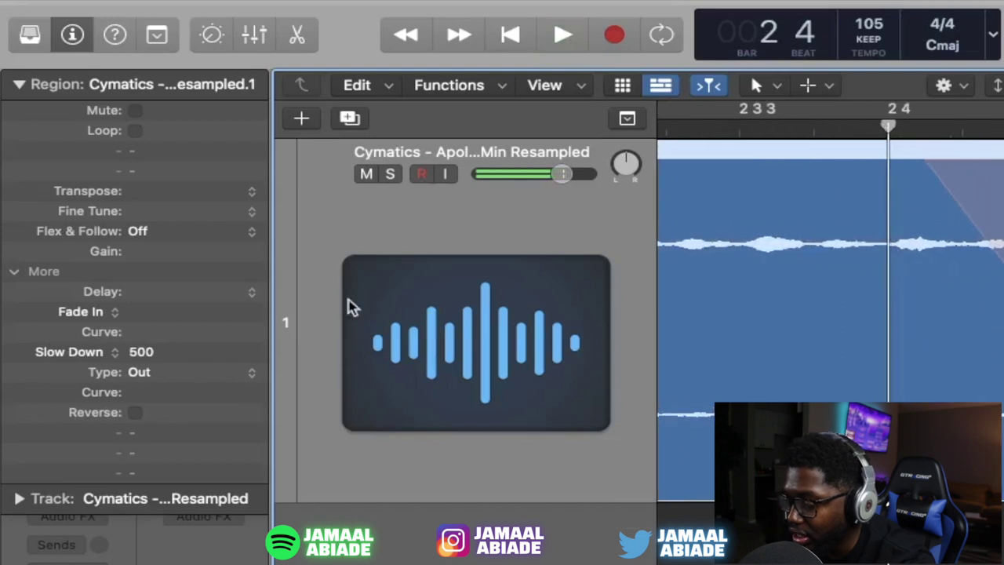
- Change Slow Down to 2000 and audition the tape-stop from just before bar 2
{"action": "double_click", "coordinate": [144, 353]}
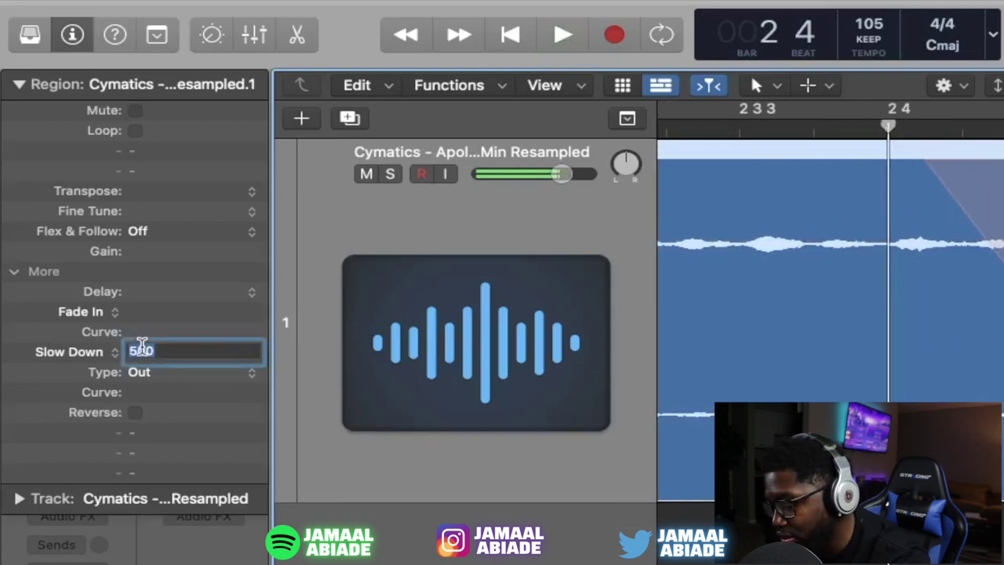
{"action": "type", "text": "2000"}
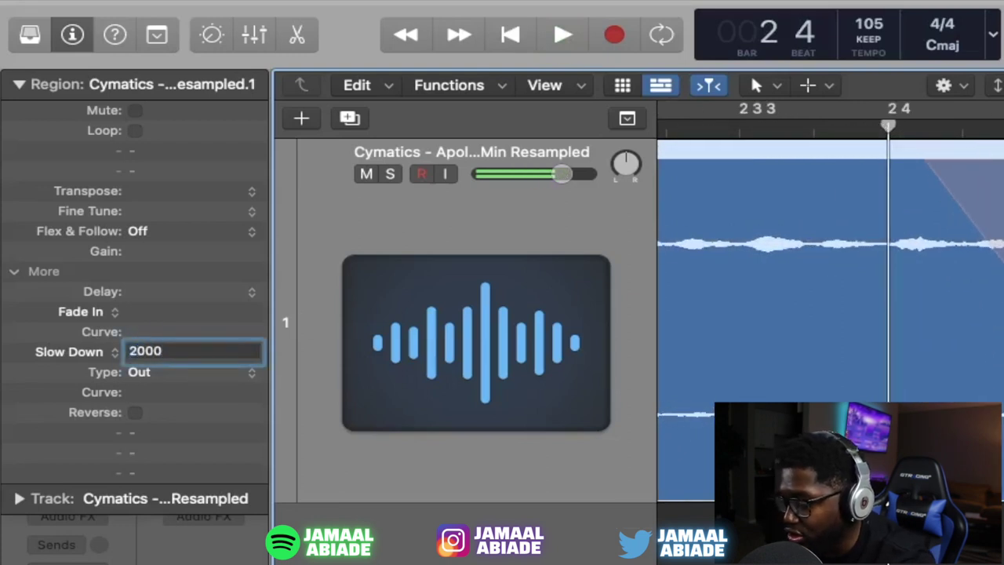
{"action": "key", "text": "Return"}
{"action": "key", "text": "super+Left"}
{"action": "key", "text": "super+Left"}
{"action": "key", "text": "super+Left"}
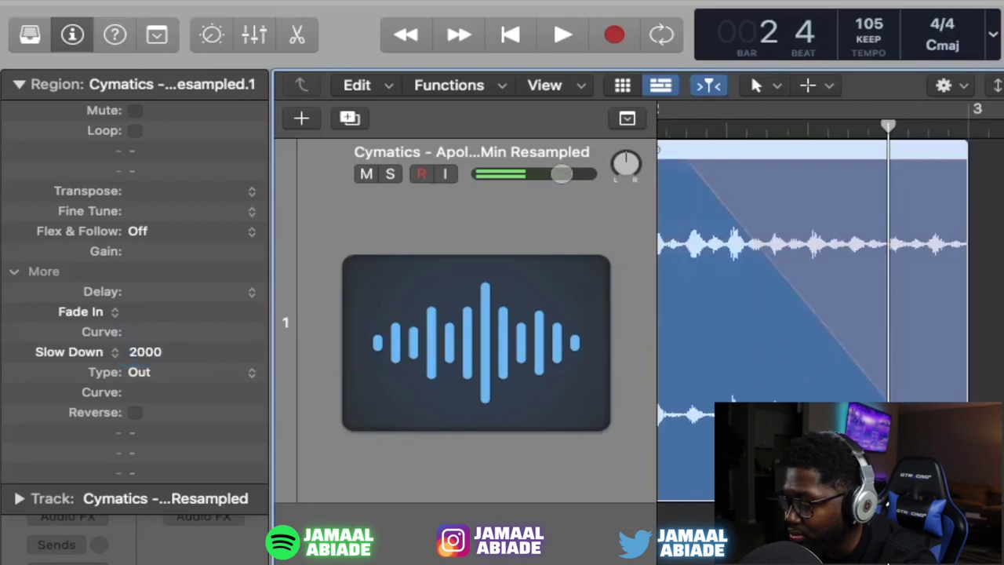
{"action": "left_click", "coordinate": [753, 130]}
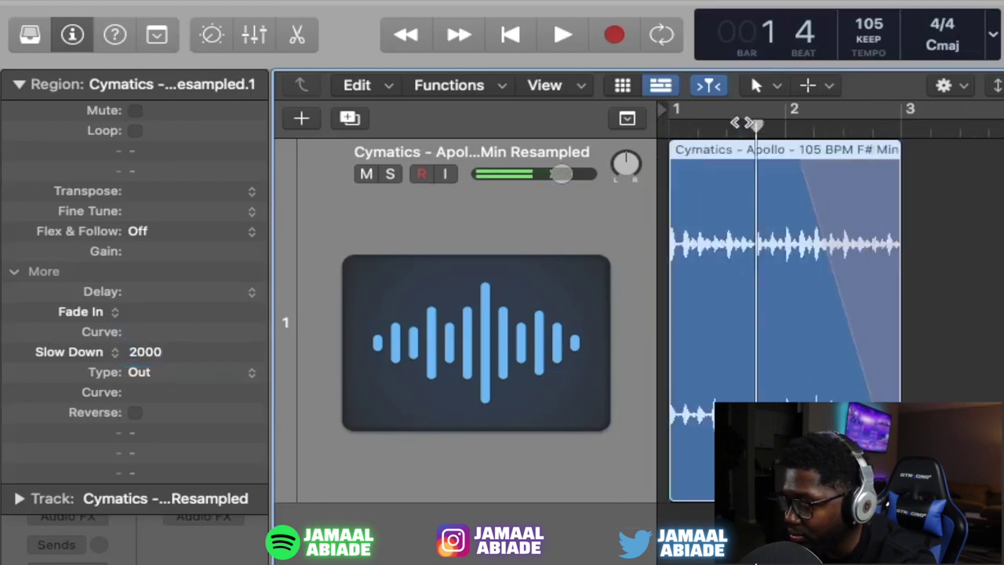
{"action": "key", "text": "space"}
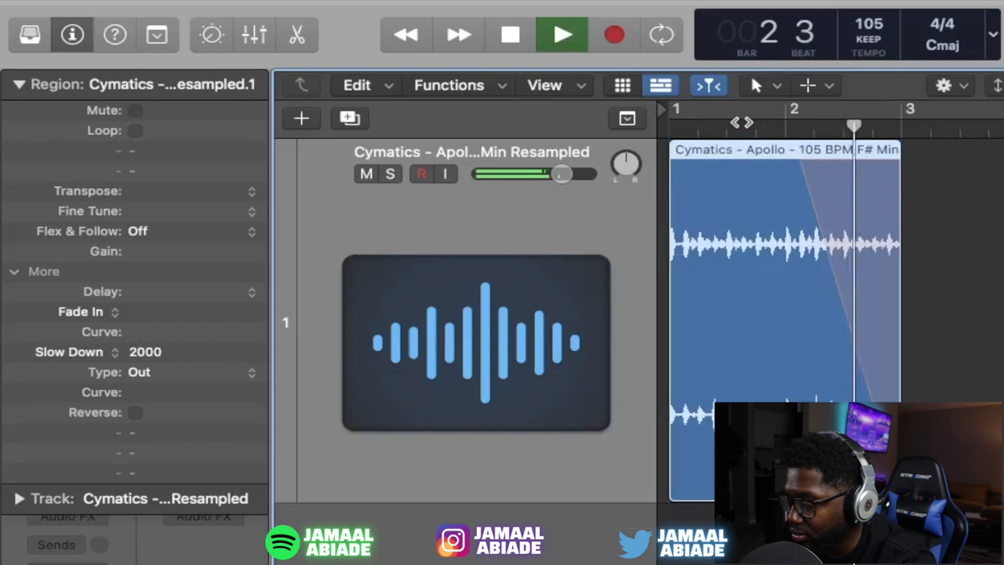
{"action": "left_click", "coordinate": [769, 124]}
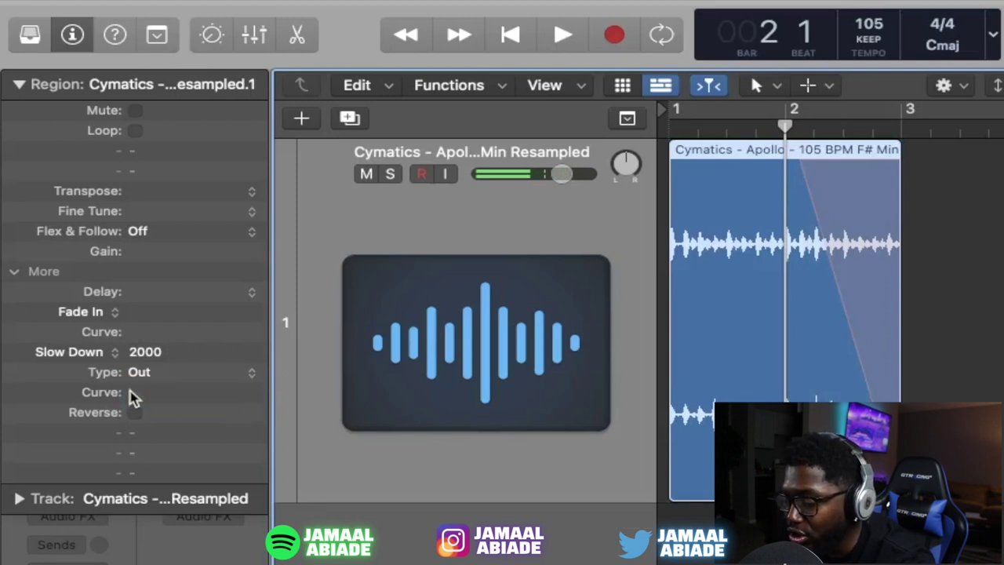
- Drag the fade Curve to 99, then flip it to -99 and play it back
{"action": "left_click_drag", "start_coordinate": [130, 394], "coordinate": [189, 88]}
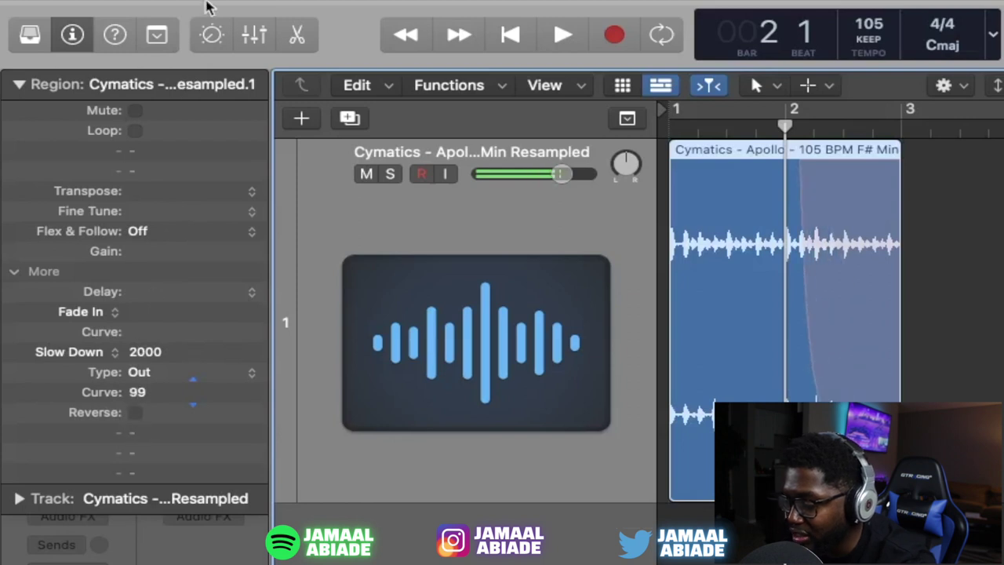
{"action": "mouse_move", "coordinate": [209, 5]}
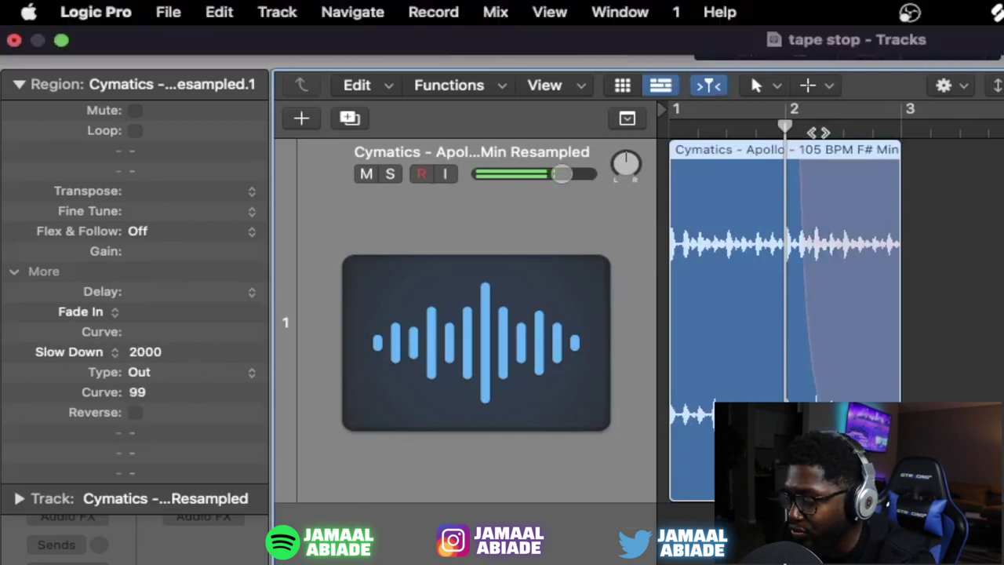
{"action": "left_click_drag", "start_coordinate": [141, 393], "coordinate": [193, 391]}
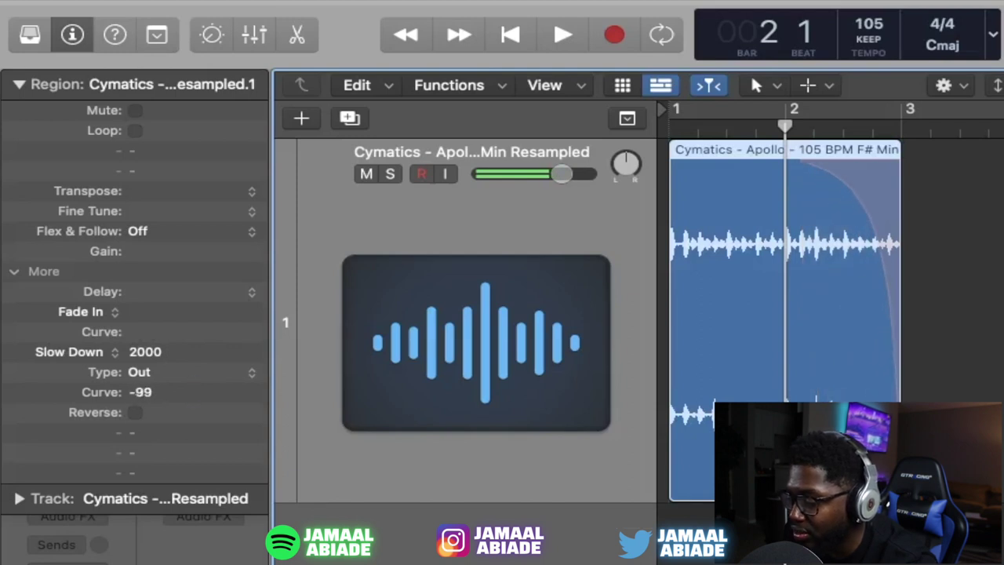
{"action": "key", "text": "space"}
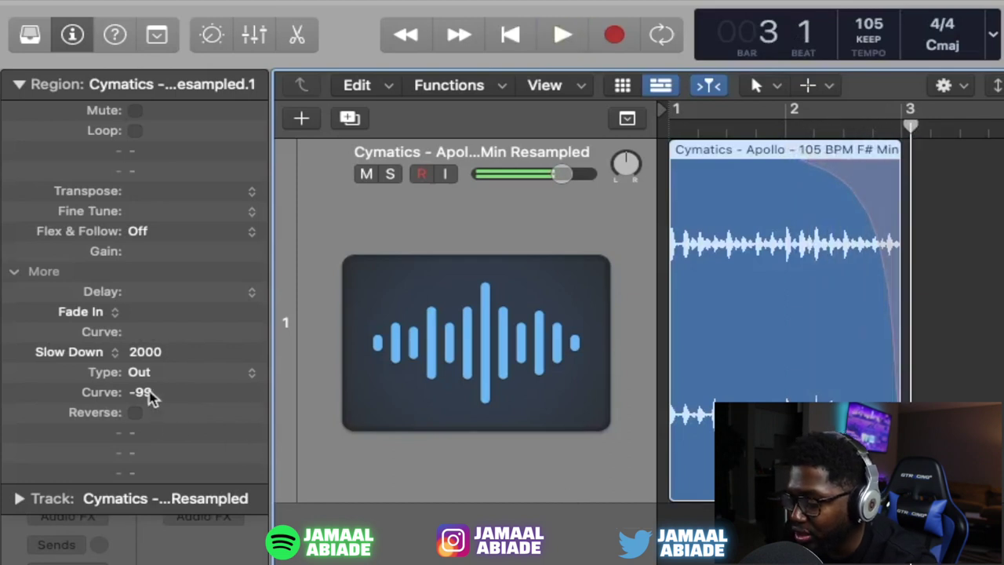
- Audition the Curve at 99 from bar 2, then ease it down to 34 and replay
{"action": "left_click_drag", "start_coordinate": [150, 396], "coordinate": [150, 338]}
{"action": "left_click", "coordinate": [785, 128]}
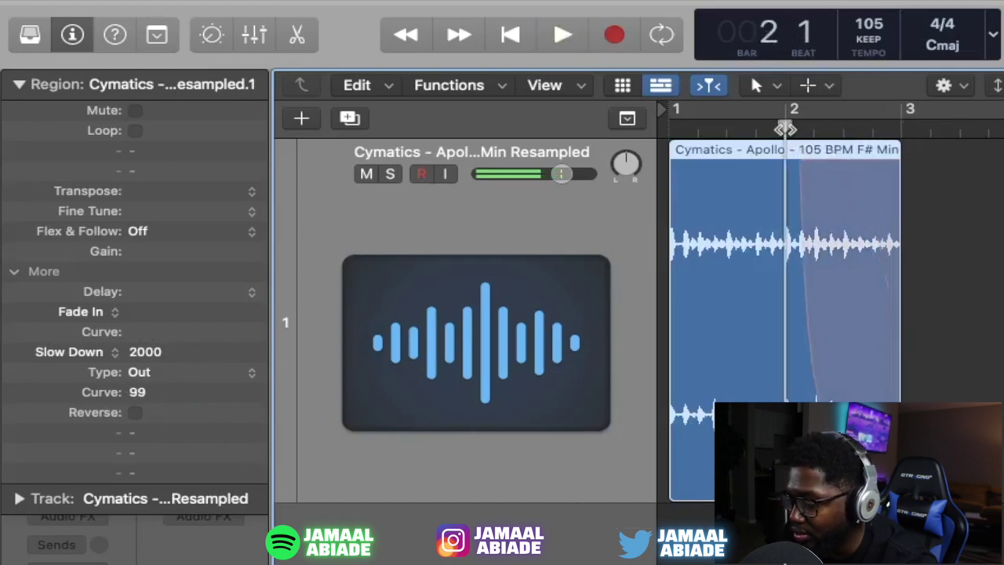
{"action": "key", "text": "space"}
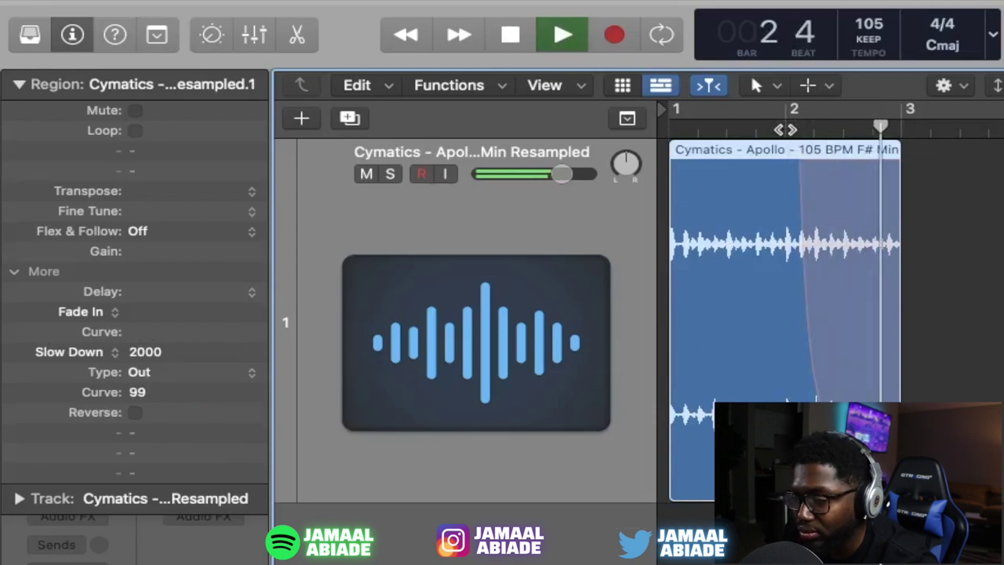
{"action": "left_click_drag", "start_coordinate": [149, 396], "coordinate": [141, 553]}
{"action": "left_click", "coordinate": [797, 122]}
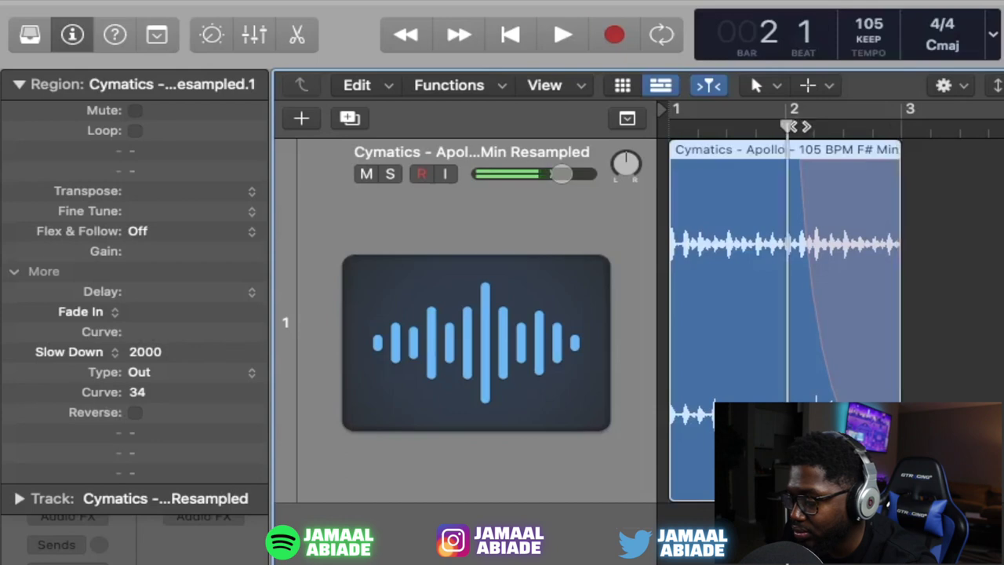